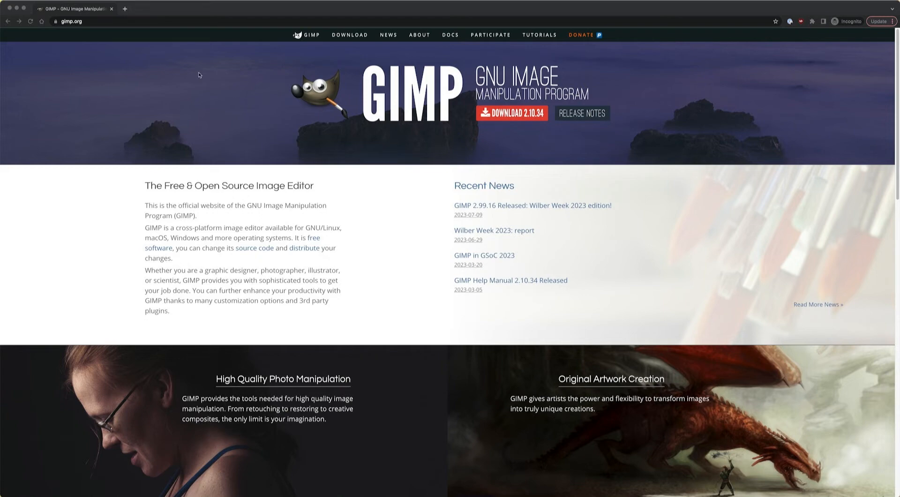
Switch to GIMP and scale the party-hat dog image to 3 inches wide, using inches as the size unit.
left_click(16, 7)
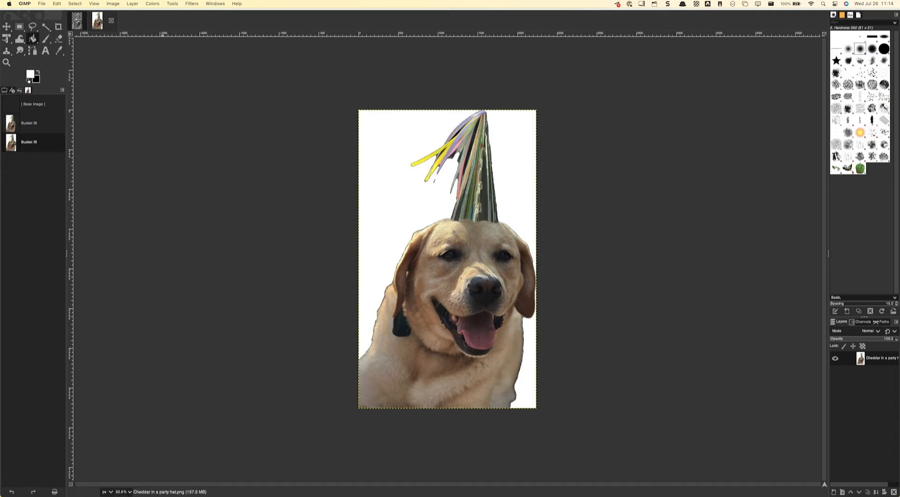
left_click(113, 4)
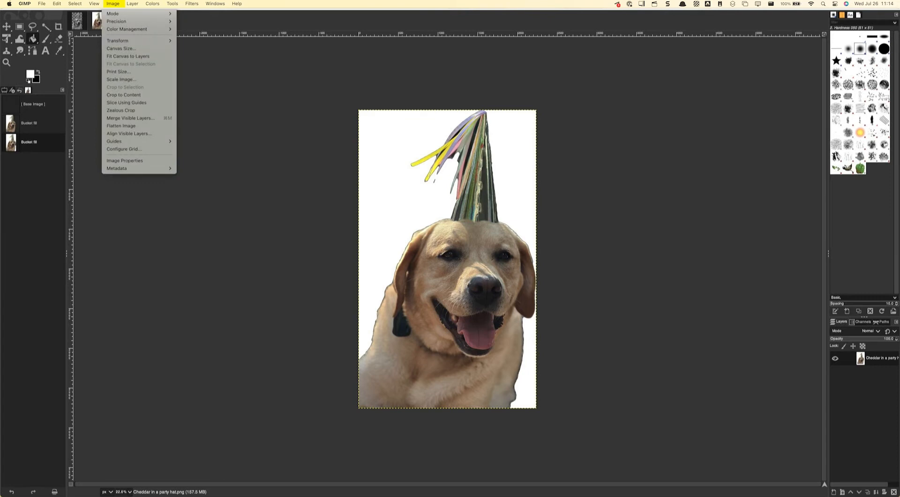
left_click(134, 80)
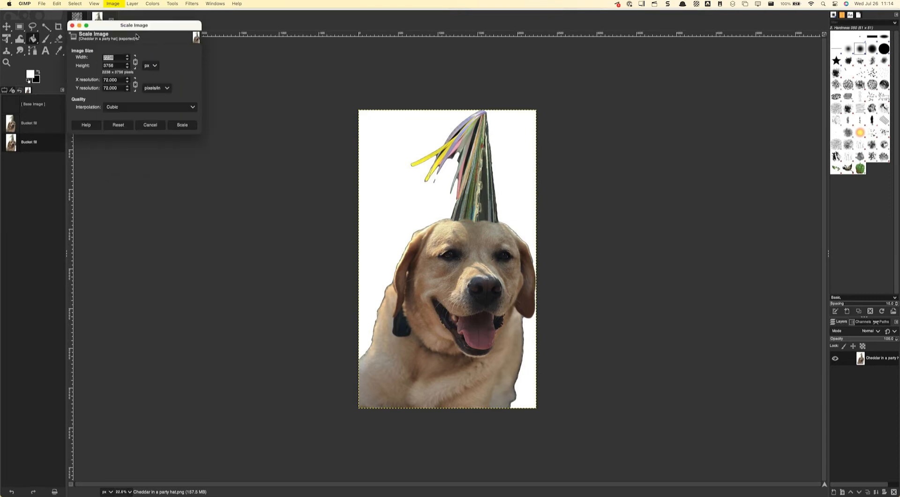
left_click(148, 68)
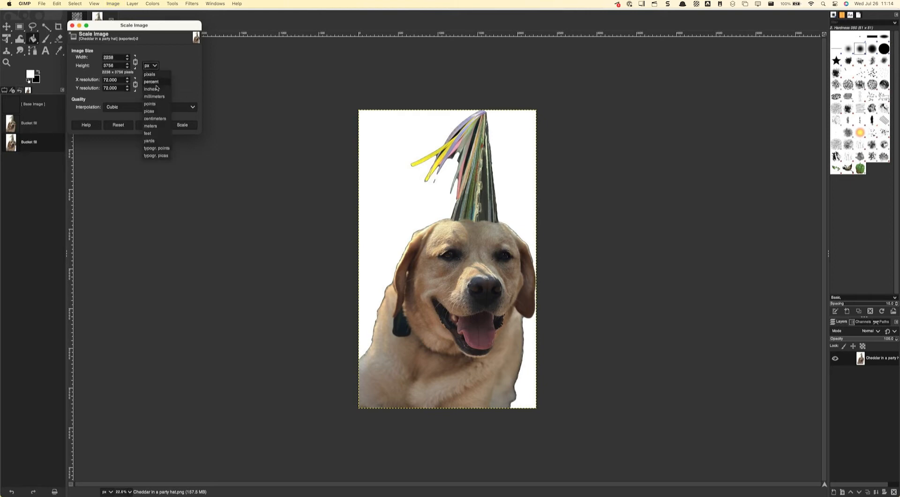
left_click(157, 87)
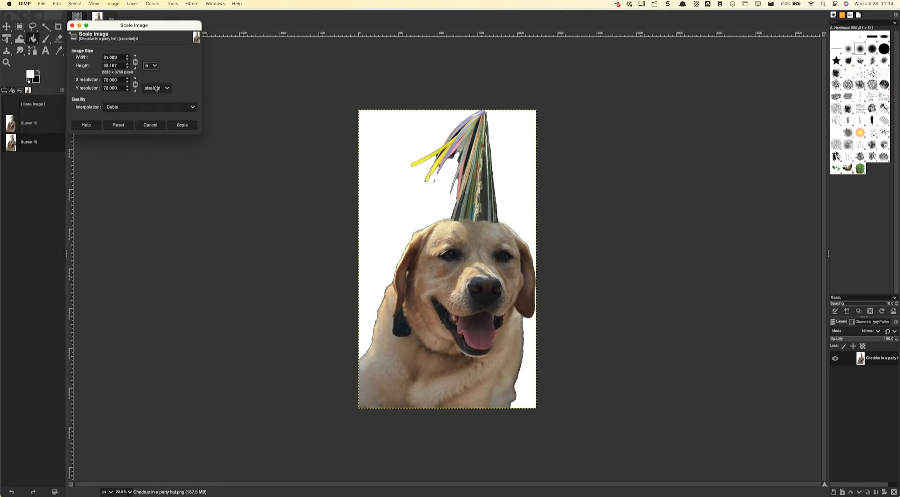
left_click(153, 68)
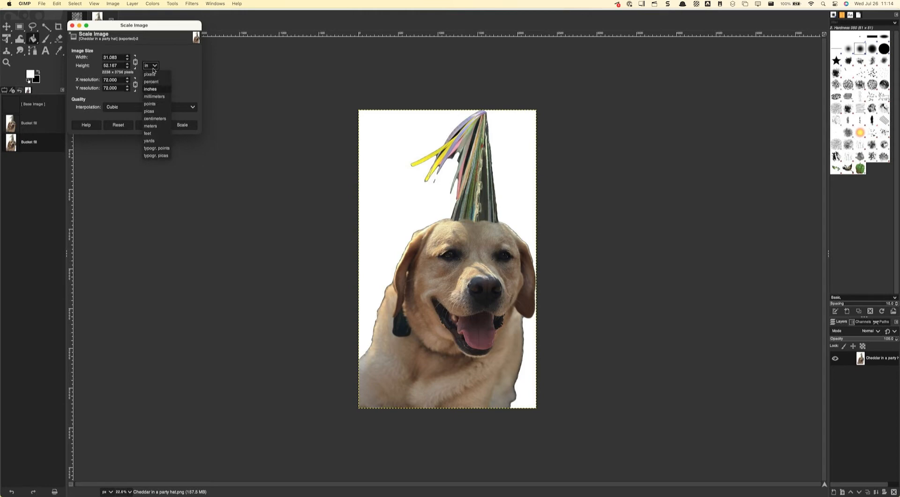
left_click(150, 56)
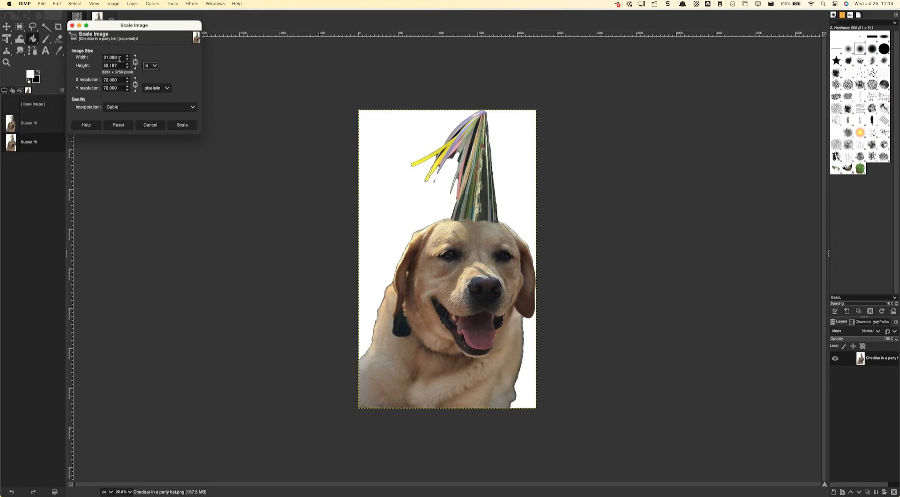
left_click_drag(118, 58, 102, 57)
type("3")
left_click(114, 64)
left_click(179, 124)
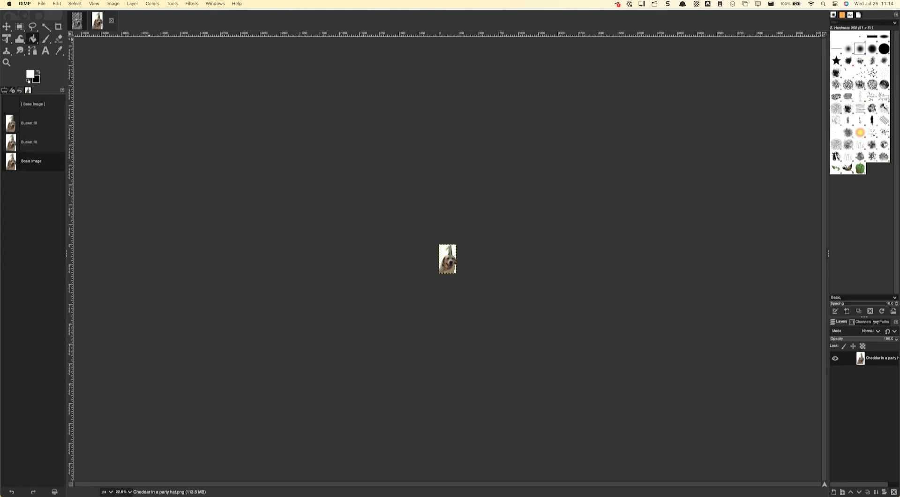
Convert the scaled dog image to Grayscale mode.
left_click(93, 3)
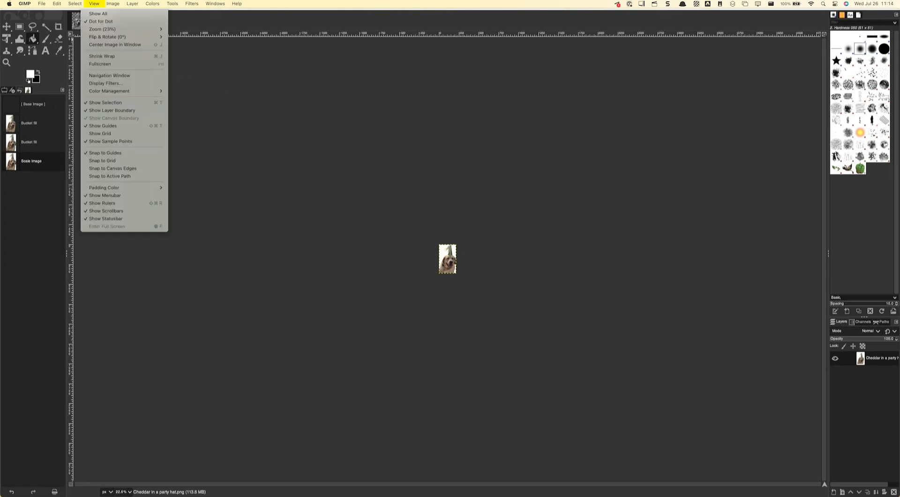
mouse_move(125, 29)
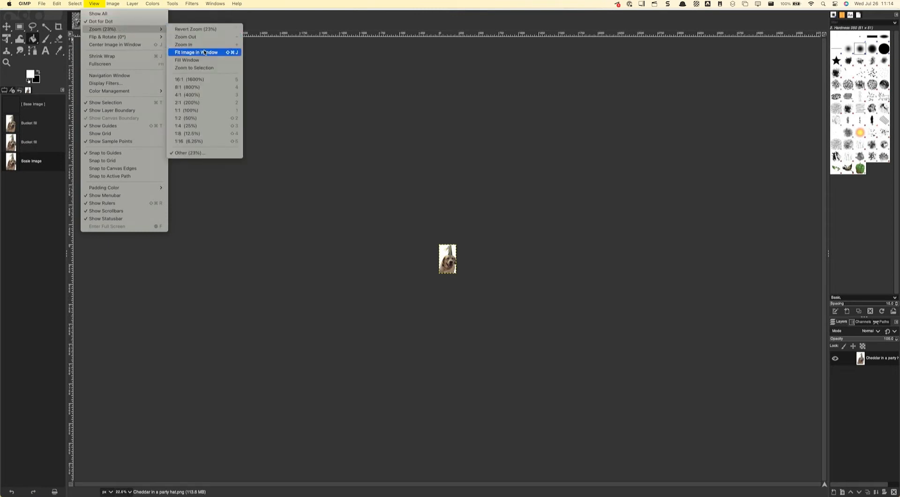
left_click(214, 53)
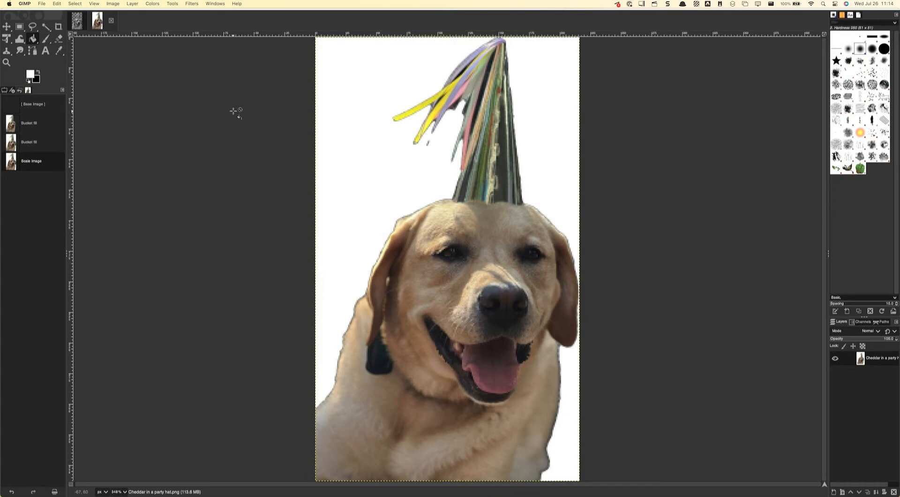
left_click(113, 3)
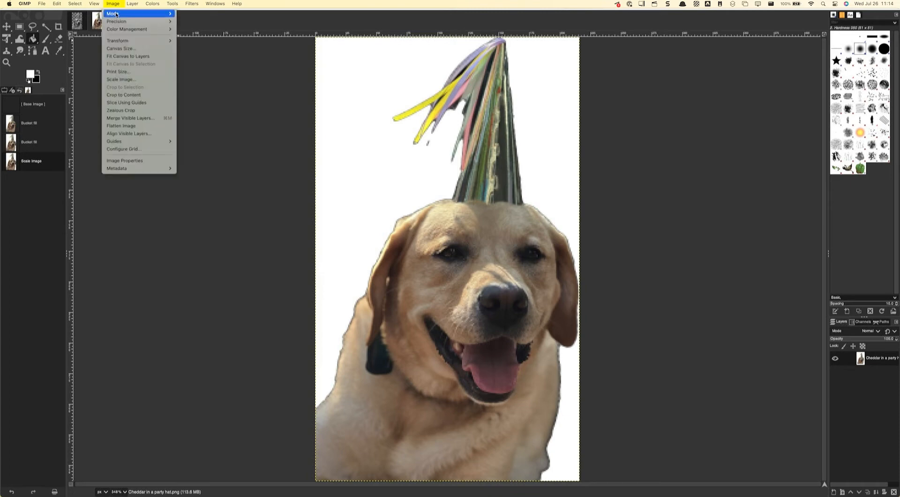
mouse_move(116, 14)
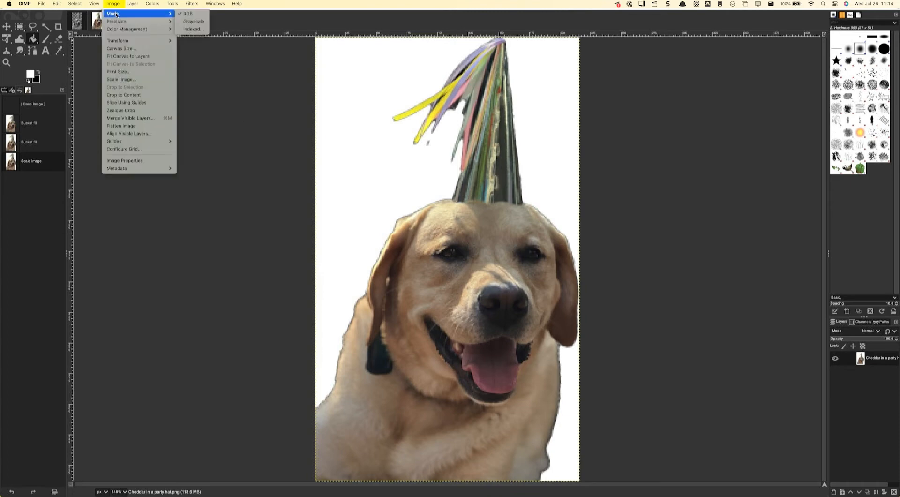
left_click(188, 21)
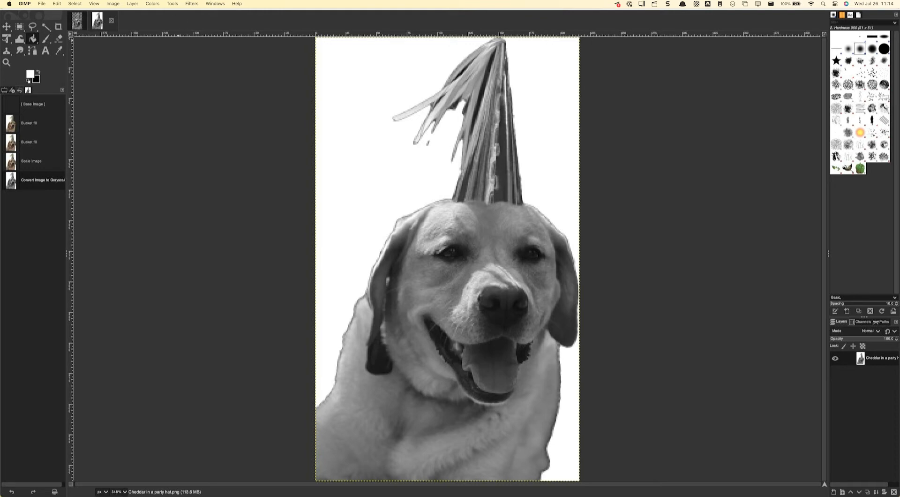
Set up an export named "Cheddar in a party hat prepped" with the Windows BMP image file type.
left_click(42, 3)
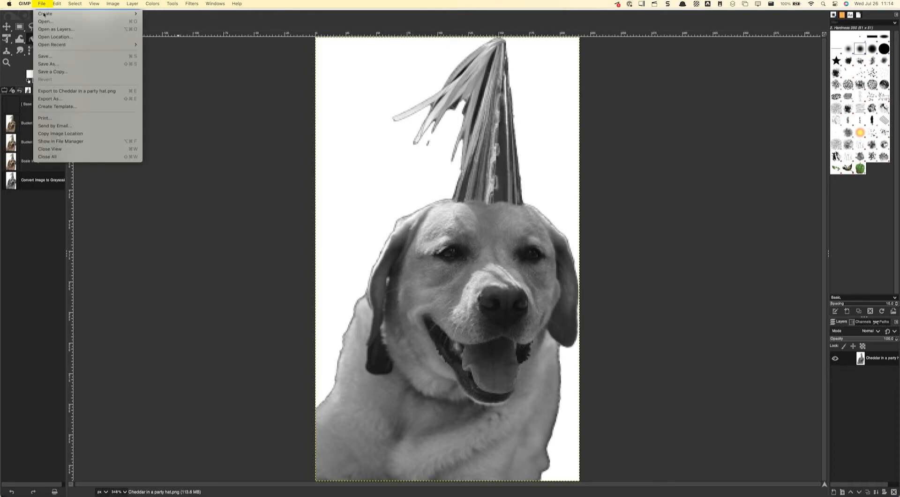
left_click(49, 99)
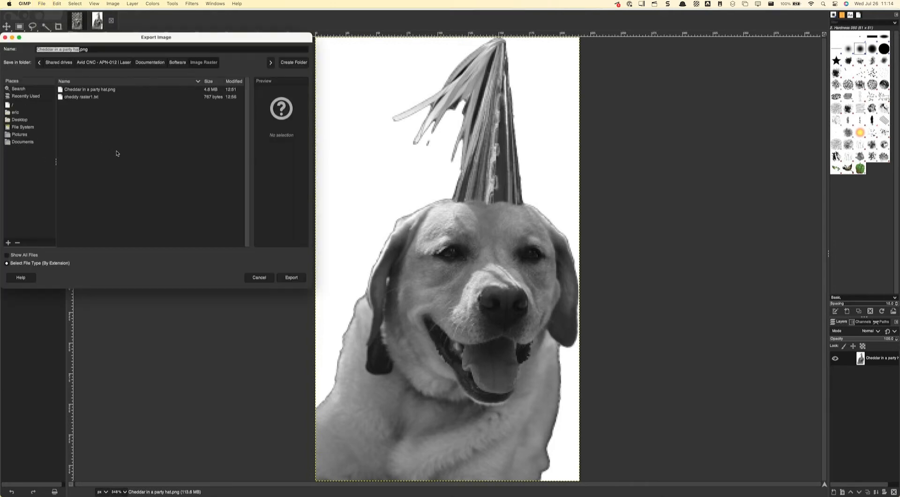
left_click(79, 50)
type("prepped")
left_click(30, 263)
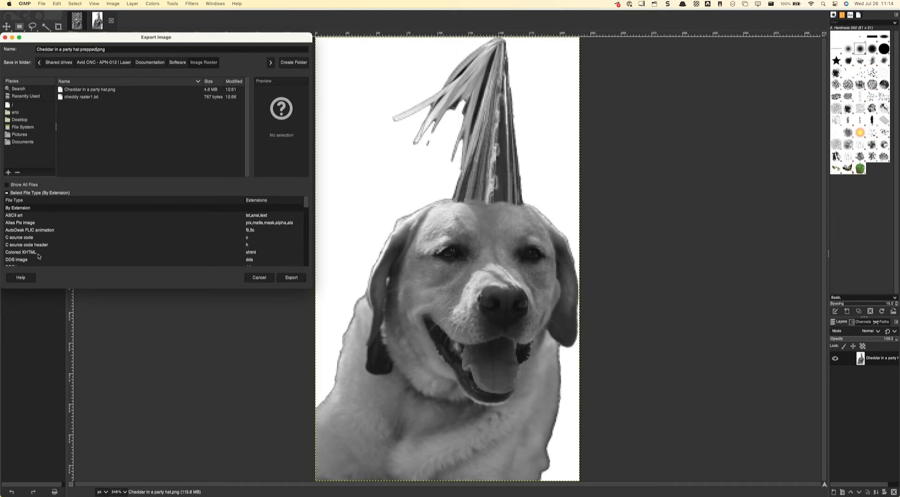
scroll(63, 251, "down", 5)
scroll(64, 251, "down", 5)
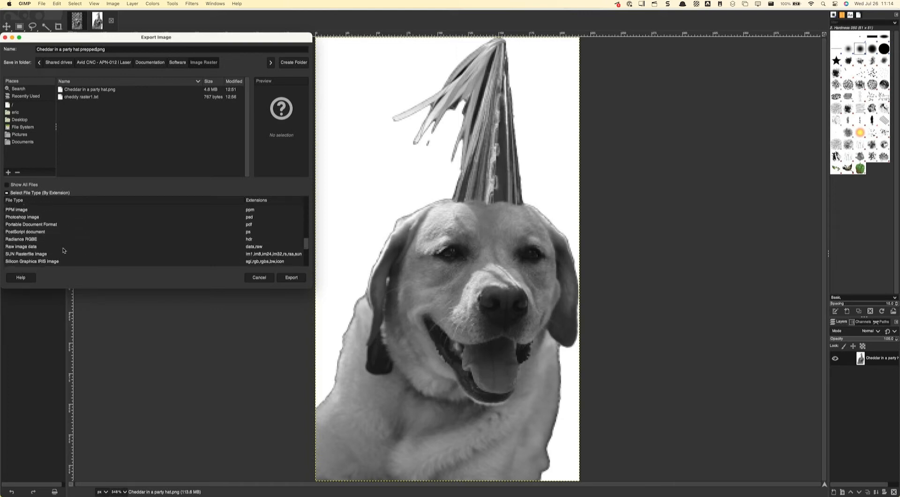
left_click(51, 235)
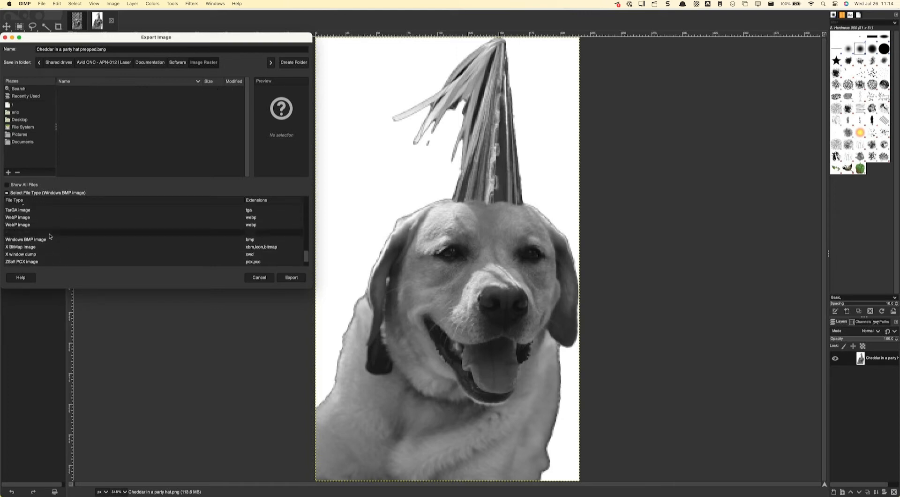
Export the BMP without its alpha channel and with "Do not write color space information" enabled.
left_click(292, 278)
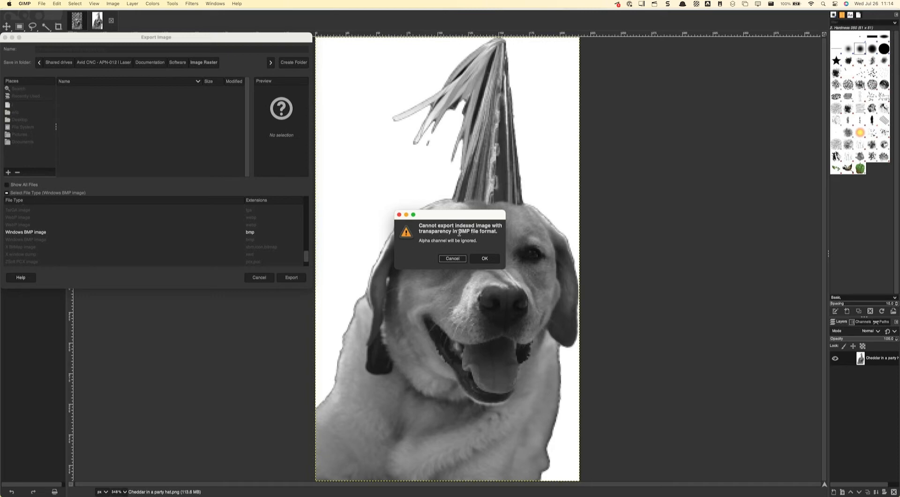
left_click(483, 258)
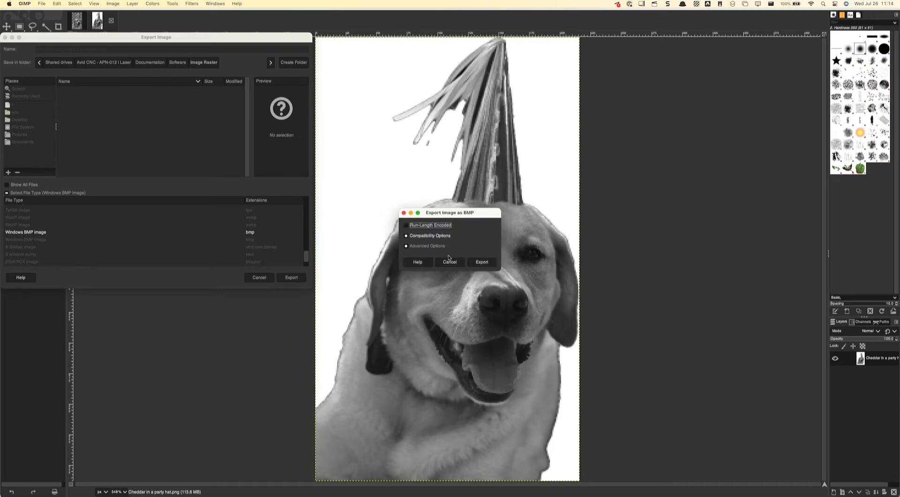
left_click(407, 236)
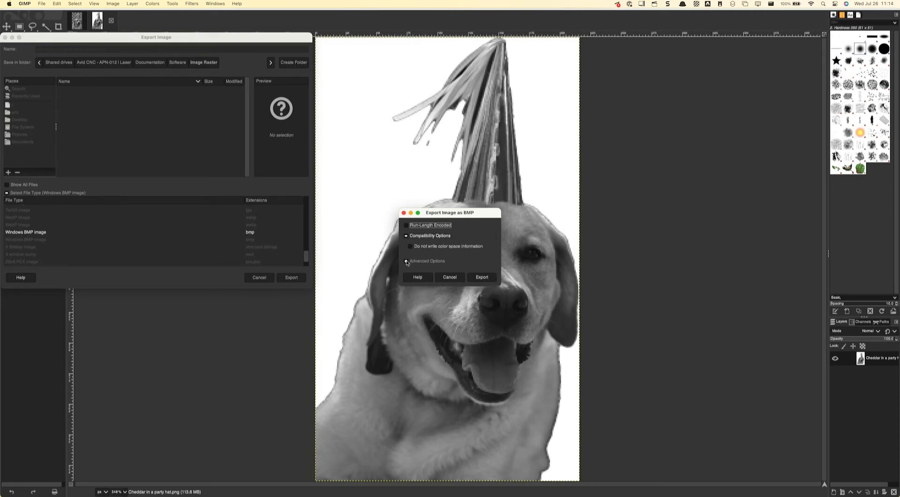
left_click(411, 246)
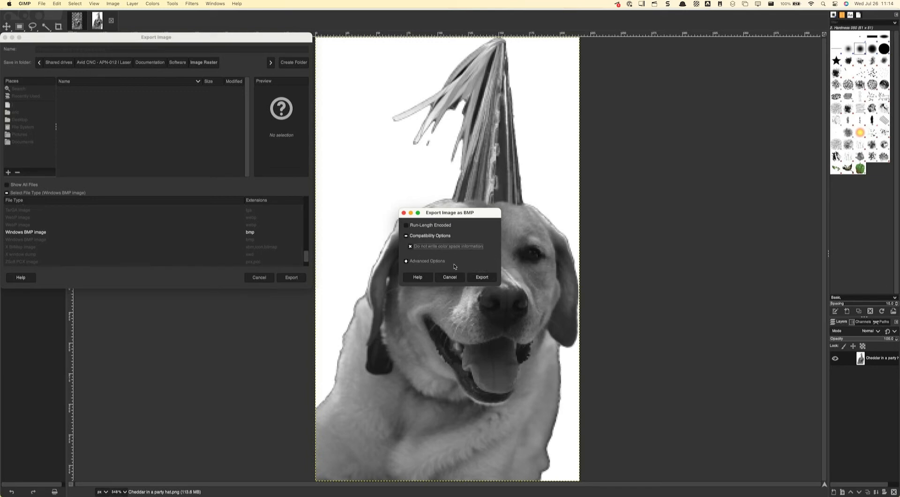
left_click(474, 278)
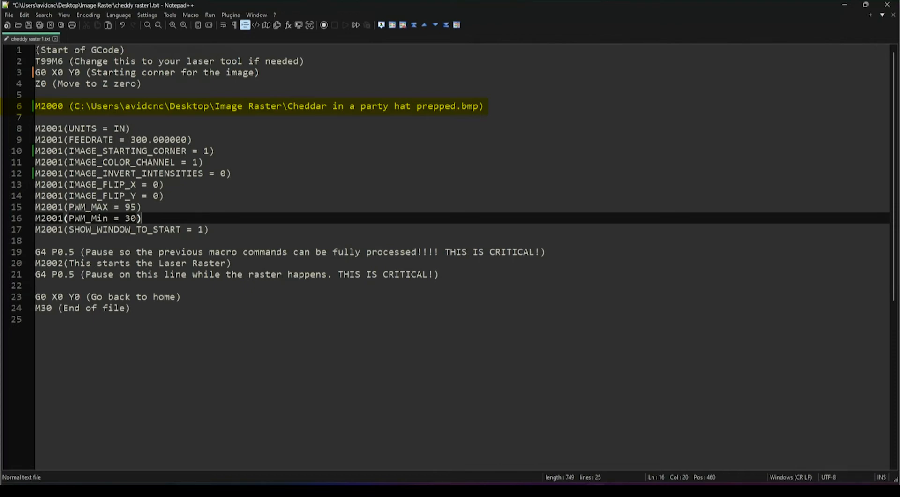
Switch from Notepad++ to the Image Raster folder in File Explorer and copy the path of Cheddar in a party hat prepped.bmp.
key("alt+Tab")
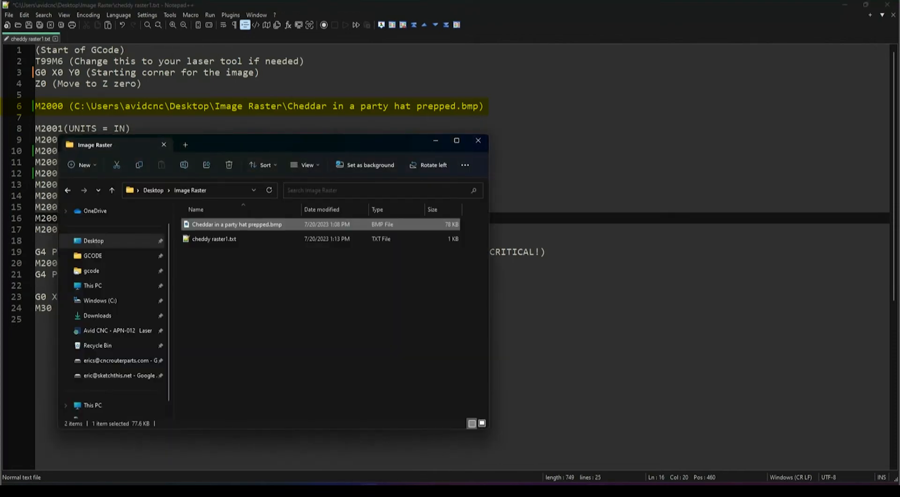
left_click_drag(217, 144, 367, 146)
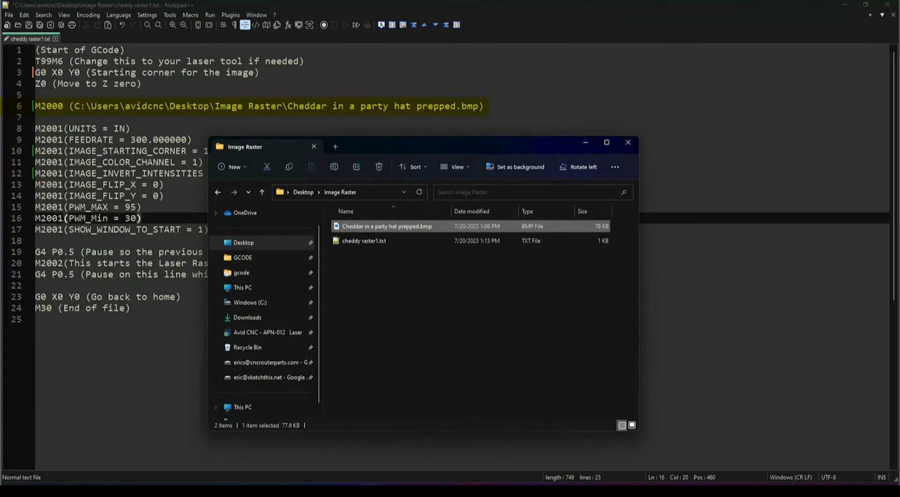
right_click(368, 227)
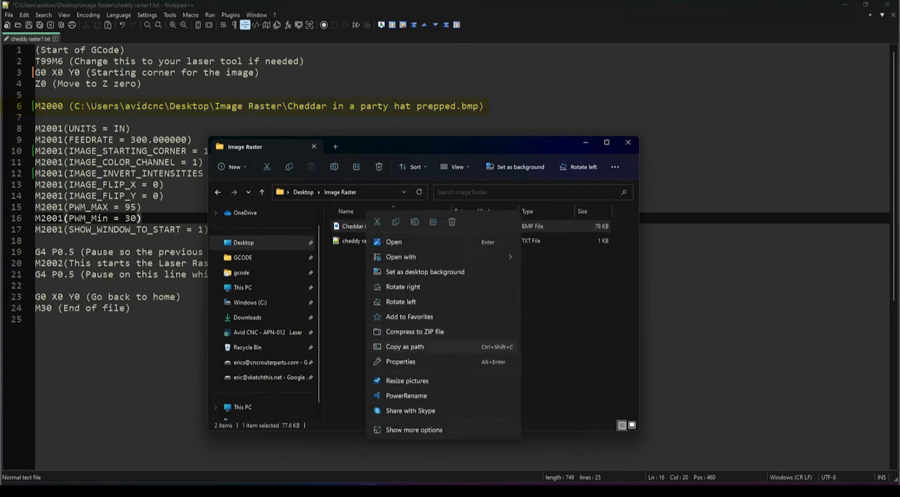
left_click(405, 346)
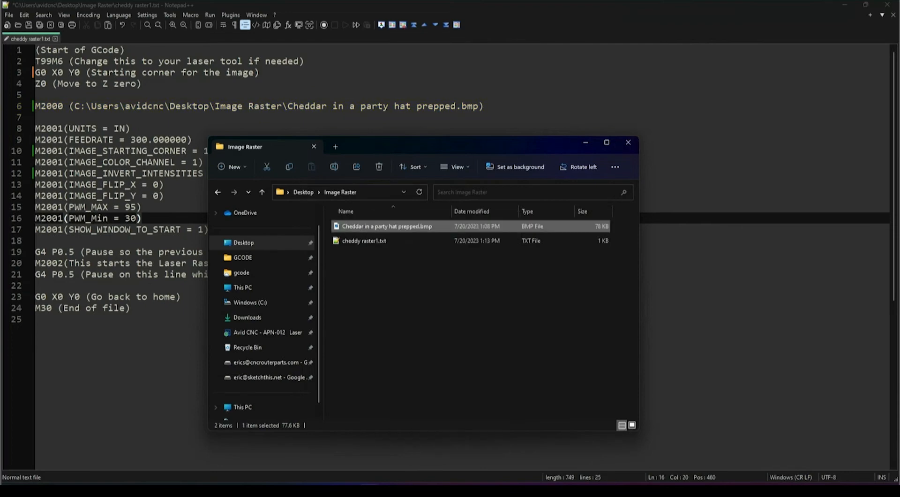
Replace the image path inside the M2000 parentheses on line 6 of cheddy raster1.txt with the copied path.
left_click(36, 117)
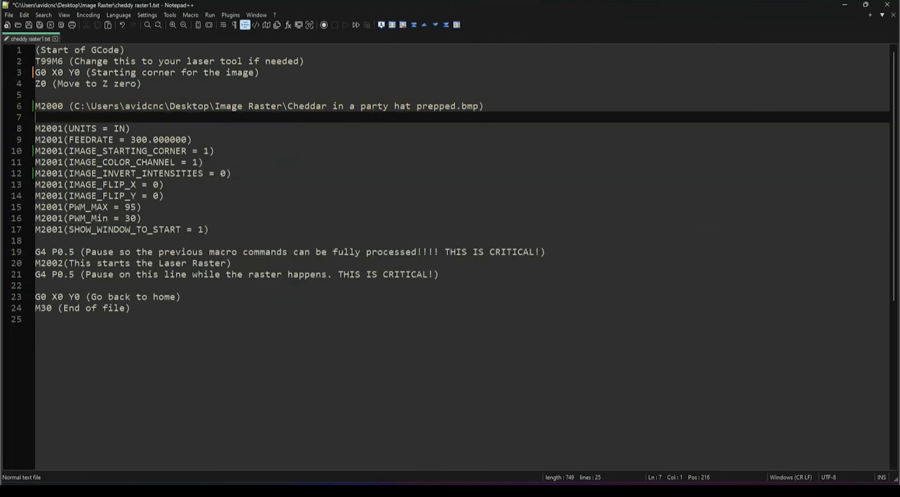
left_click_drag(75, 106, 477, 109)
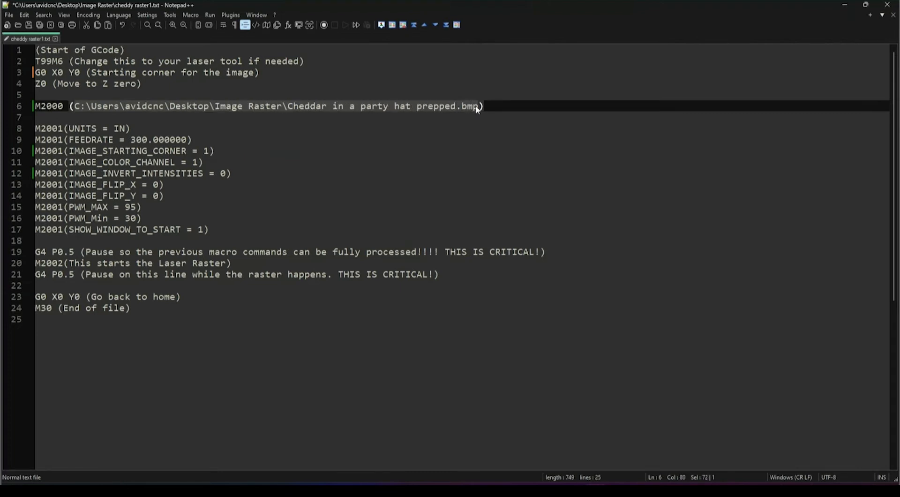
key("Delete")
right_click(75, 107)
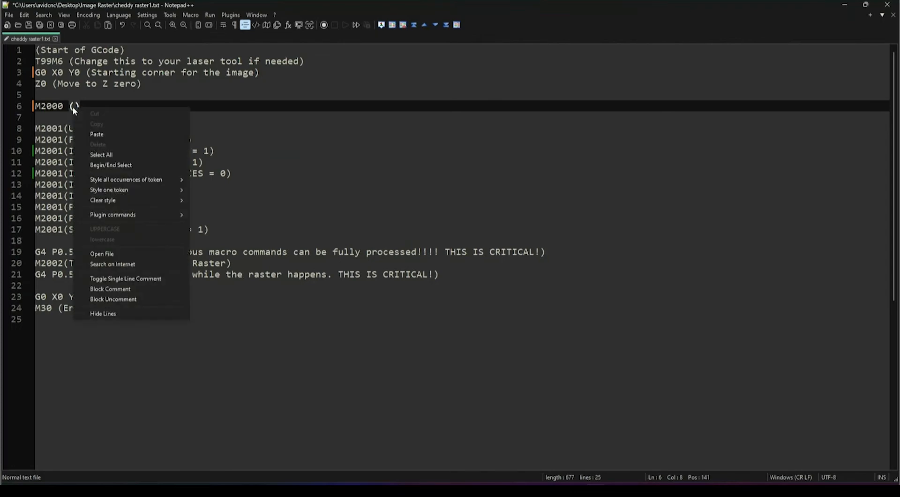
left_click(96, 132)
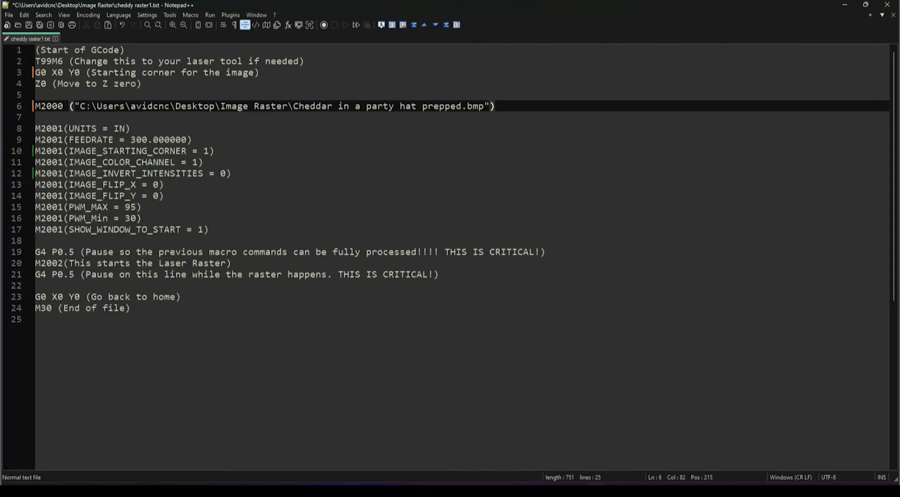
Remove the opening and closing quotation marks around the pasted image path on the M2000 line.
left_click(77, 106)
key("BackSpace")
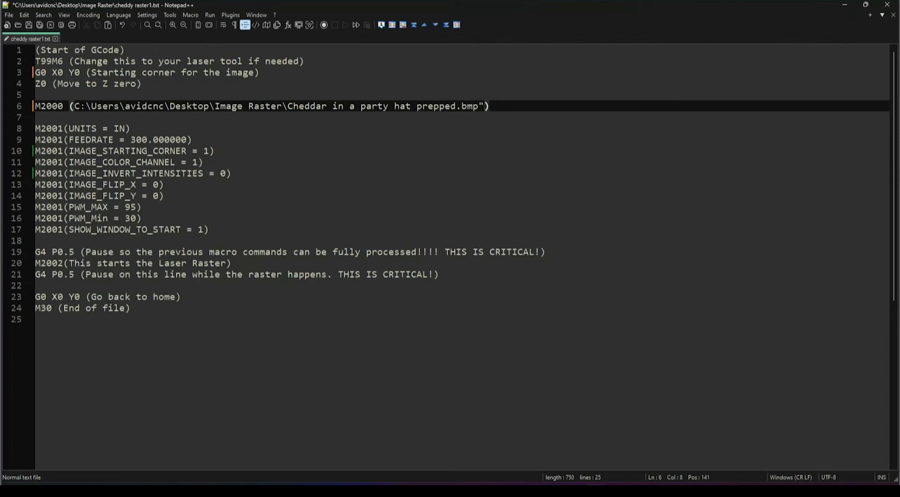
left_click(484, 106)
key("BackSpace")
left_click(232, 173)
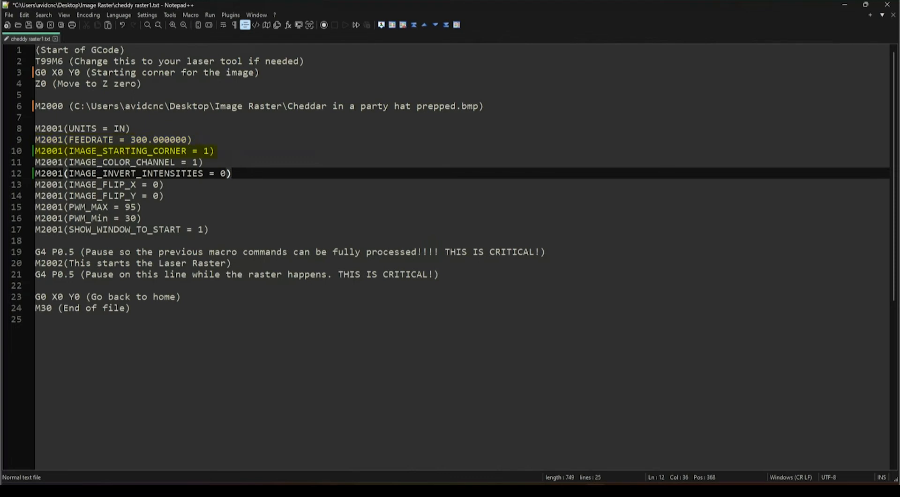
mouse_move(493, 490)
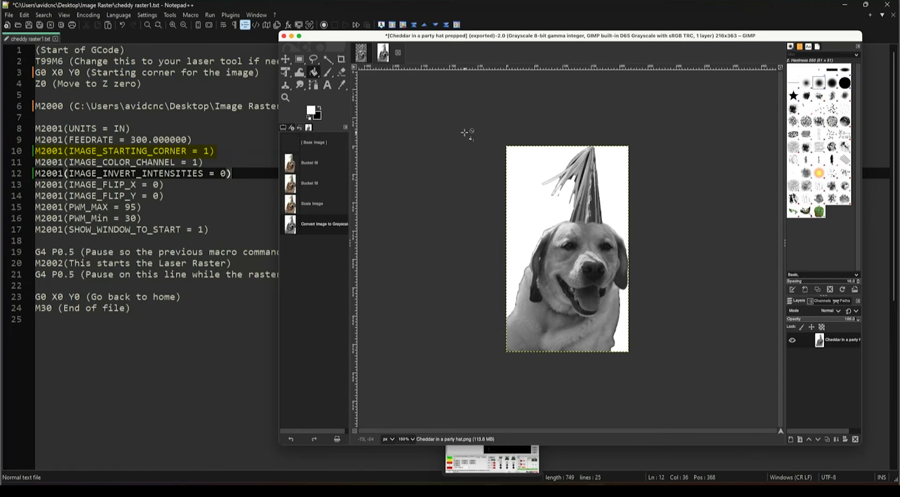
Return to Notepad++ and set the PWM_Min value on line 16 of cheddy raster1.txt to 5.
left_click(247, 155)
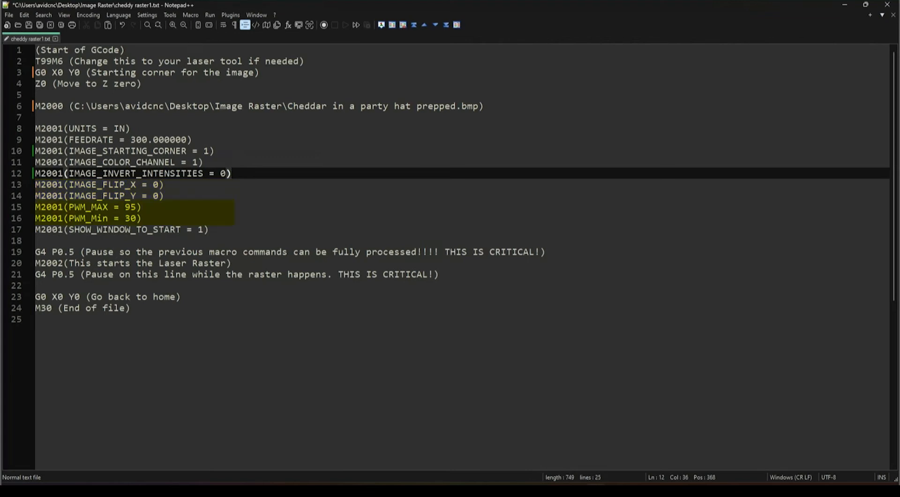
left_click_drag(124, 218, 136, 218)
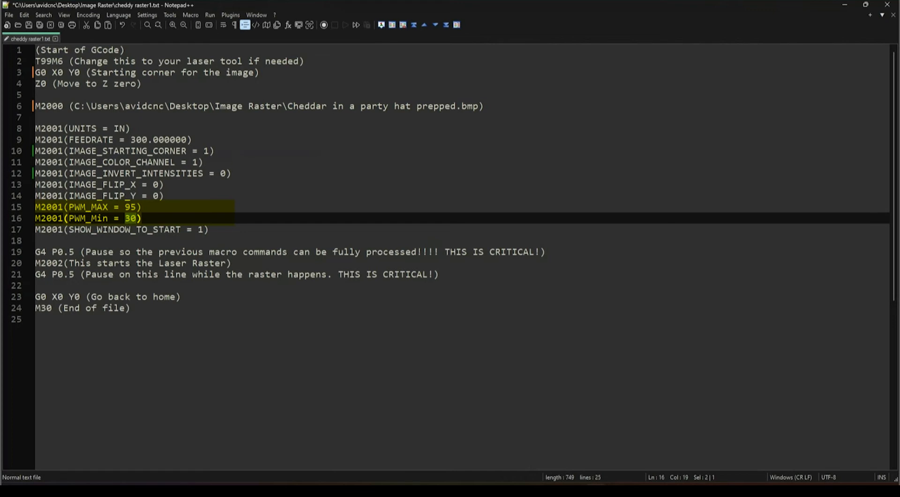
type("5")
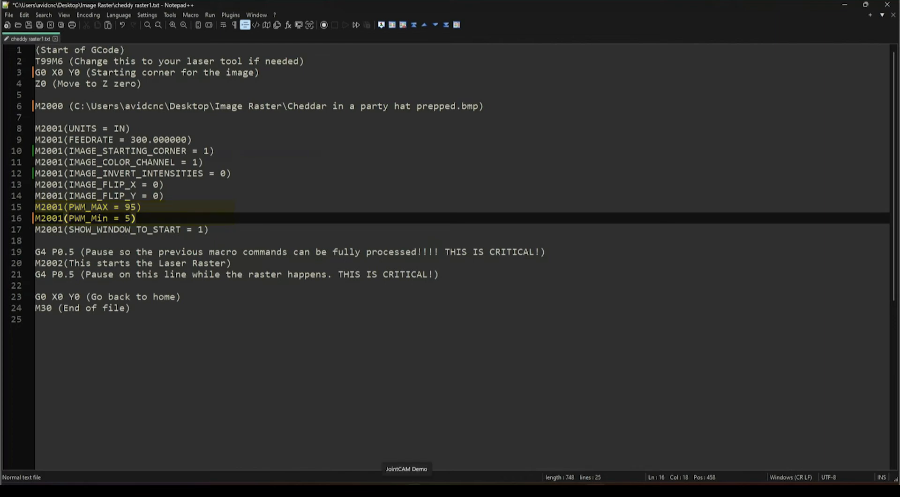
Switch to GIMP to examine the prepped dog image, and return to the G-code file in Notepad++.
key("super+Tab")
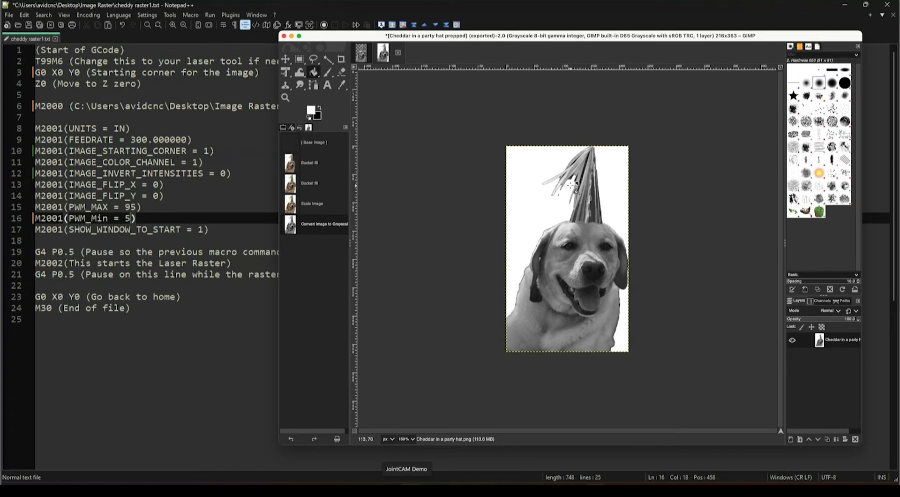
left_click(246, 307)
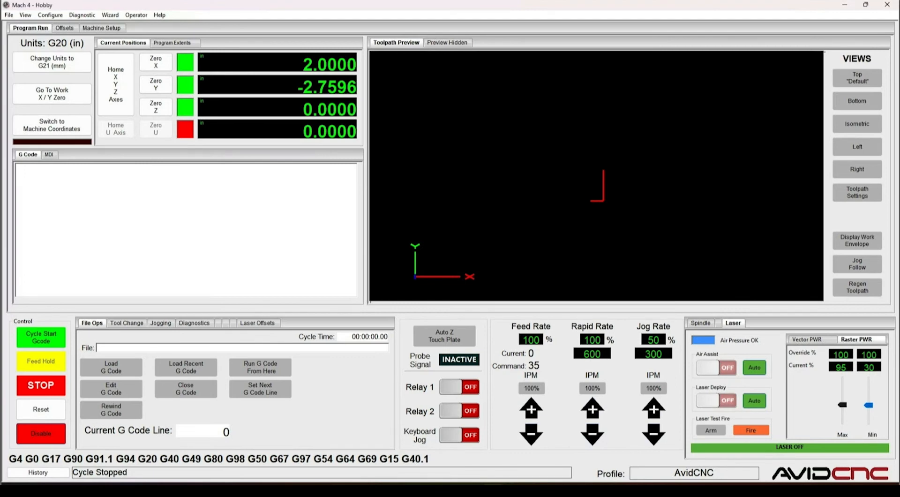
Try lower and higher Raster PWR override percentages in Mach 4, and return the maximum power override to 100%.
scroll(843, 403, "down", 5)
scroll(842, 404, "up", 8)
scroll(843, 403, "down", 2)
left_click(840, 355)
scroll(843, 403, "down", 7)
scroll(843, 404, "up", 10)
left_click(841, 354)
type("100")
key("Return")
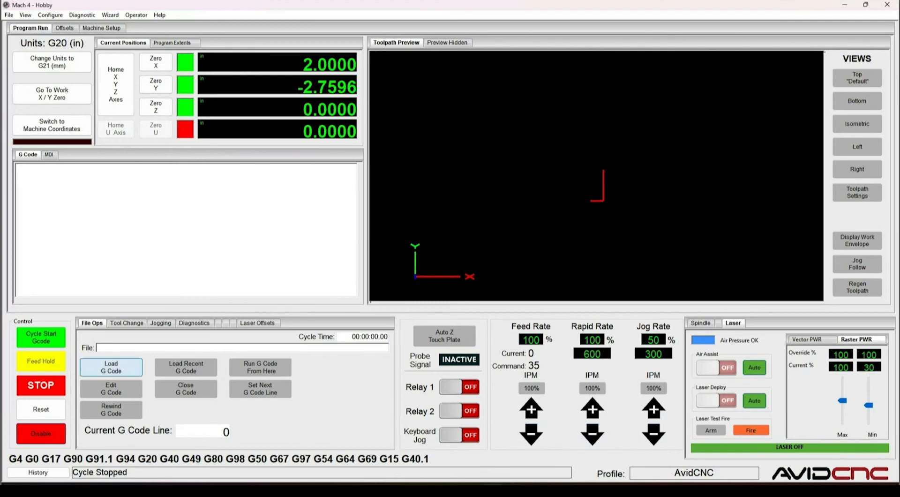
Load the G-code file cheddy raster1.txt from the Image Raster folder.
left_click(111, 367)
left_click(174, 108)
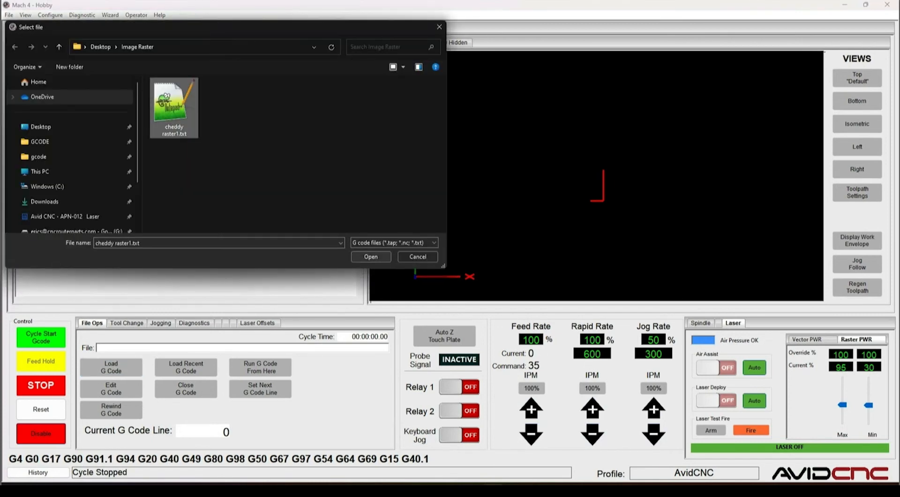
left_click(371, 257)
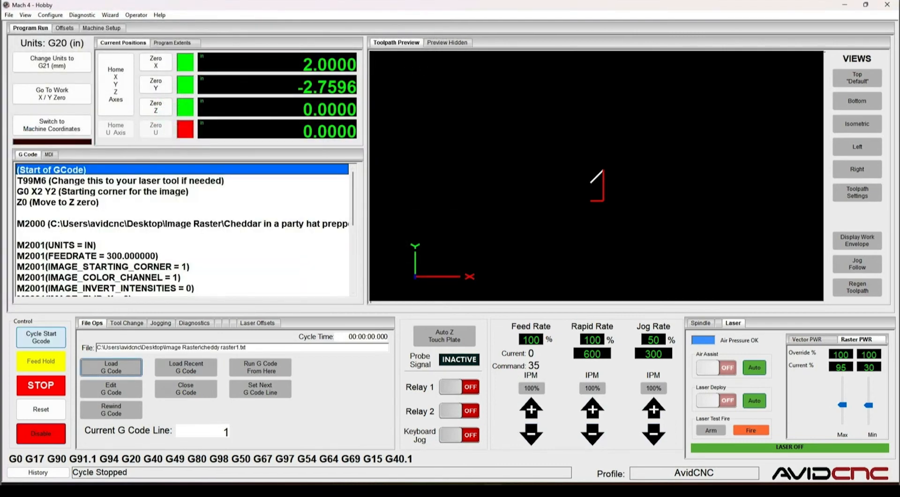
Start the loaded G-code program and resume it after the T99 laser tool change, accepting the machine movement to safe Z height.
left_click(41, 336)
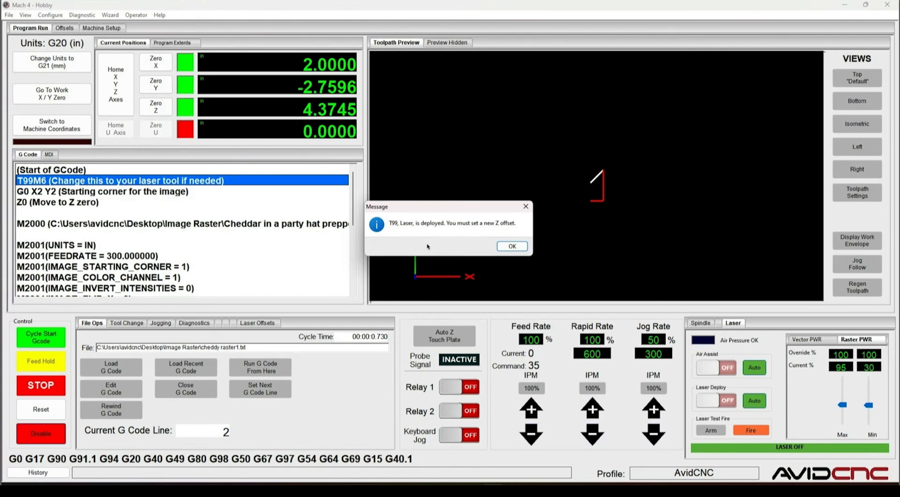
left_click(510, 247)
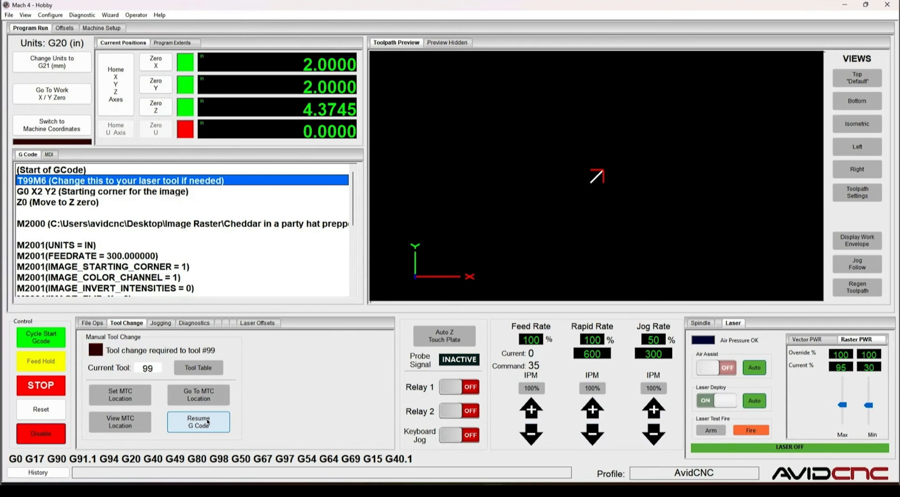
left_click(208, 422)
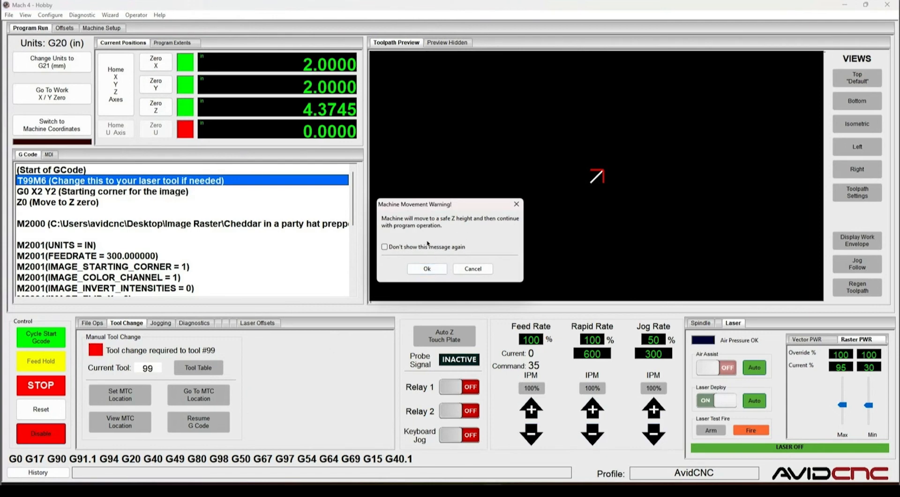
left_click(427, 269)
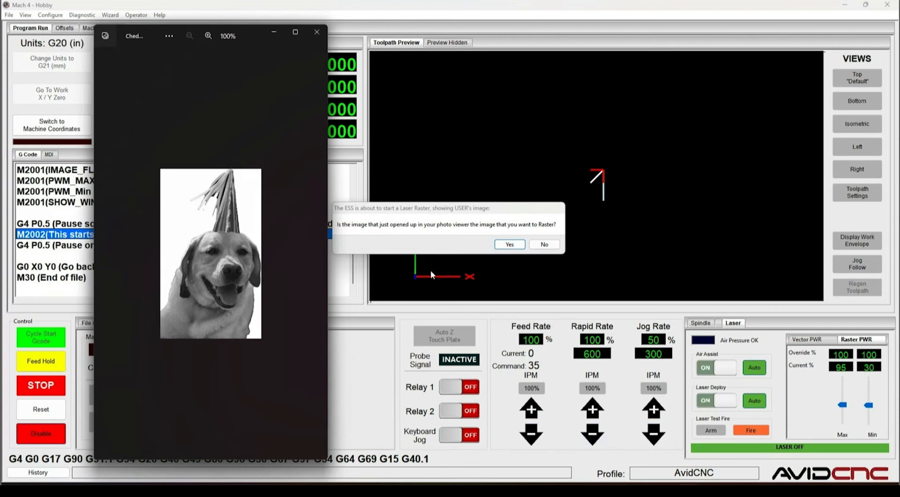
Approve the original and processed dog images, closing both photo previews, and start the laser raster.
key("Return")
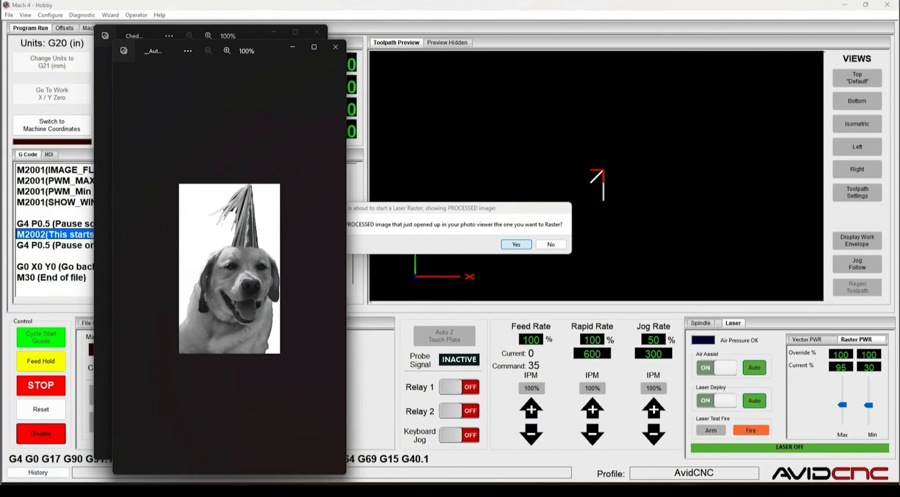
left_click(516, 244)
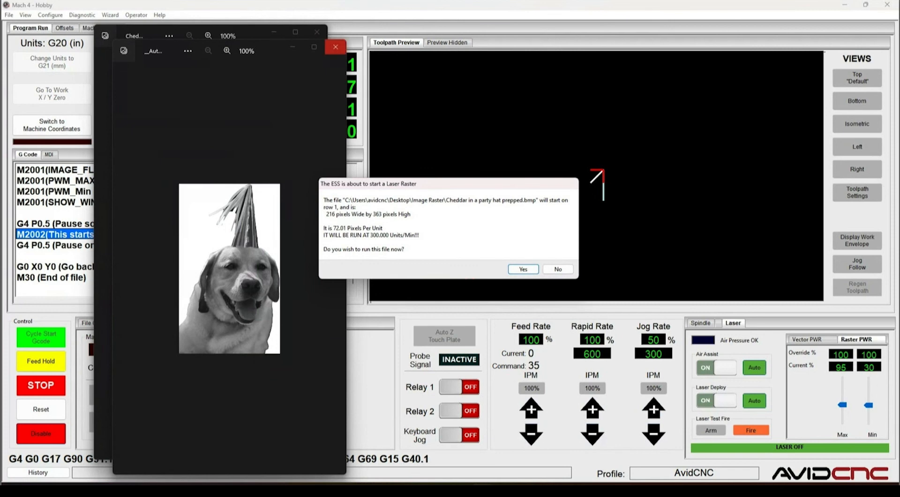
left_click(335, 47)
left_click(317, 31)
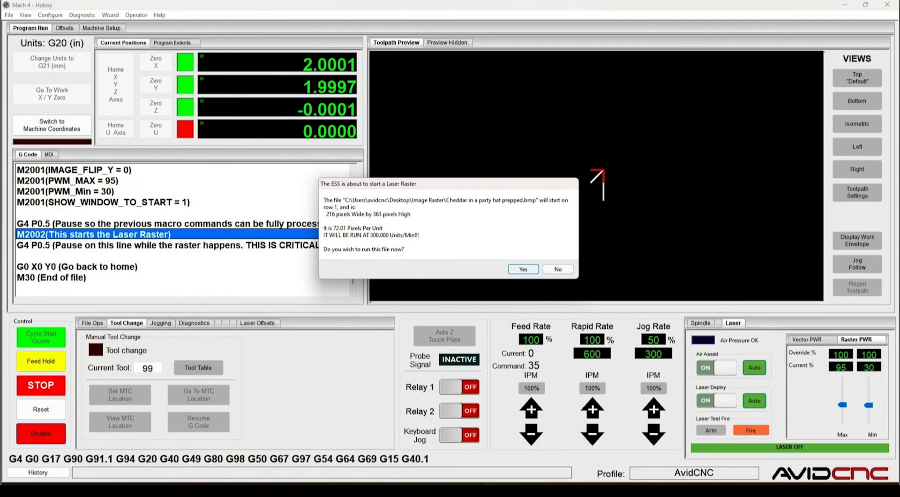
left_click(523, 269)
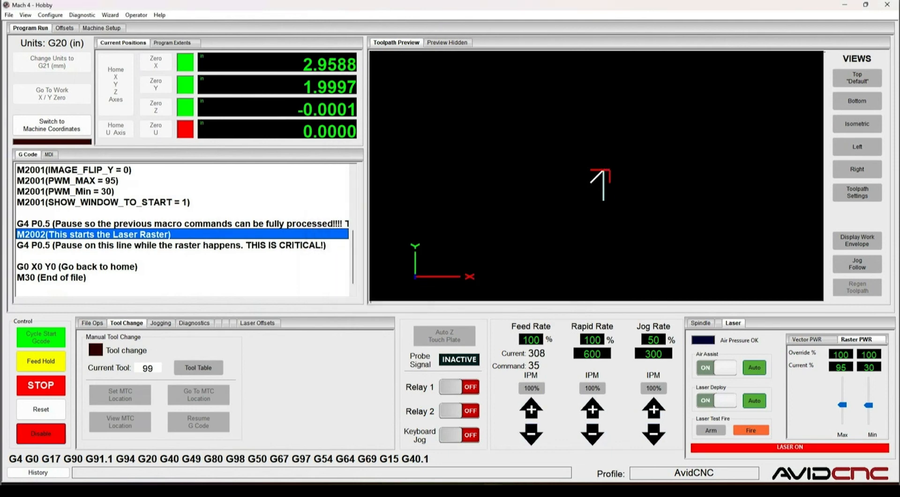